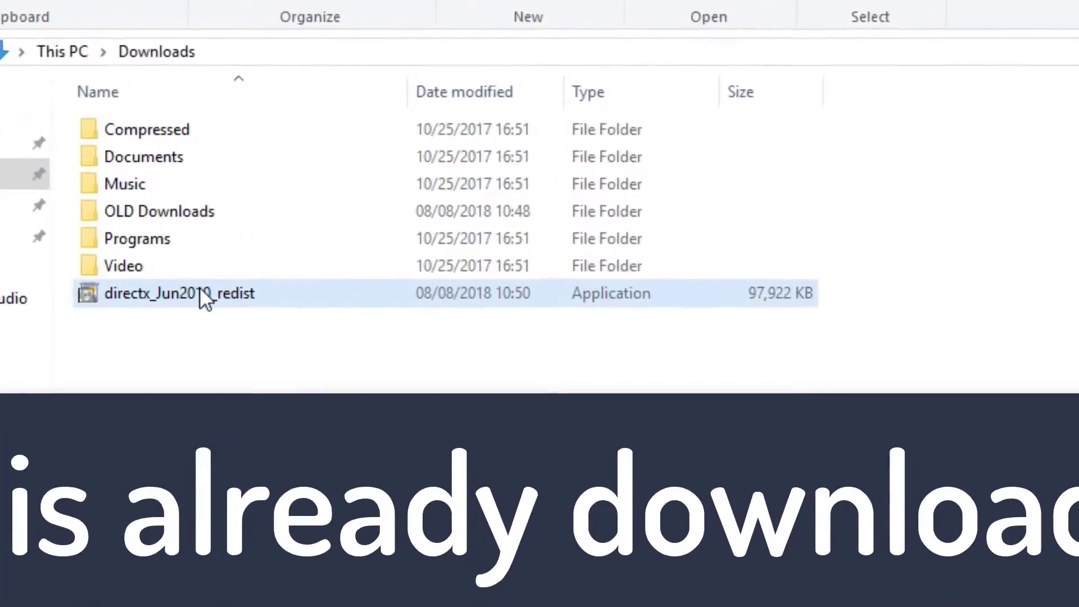
- Create a new folder named "directx offline" in the Downloads folder
{"action": "left_click", "coordinate": [200, 292]}
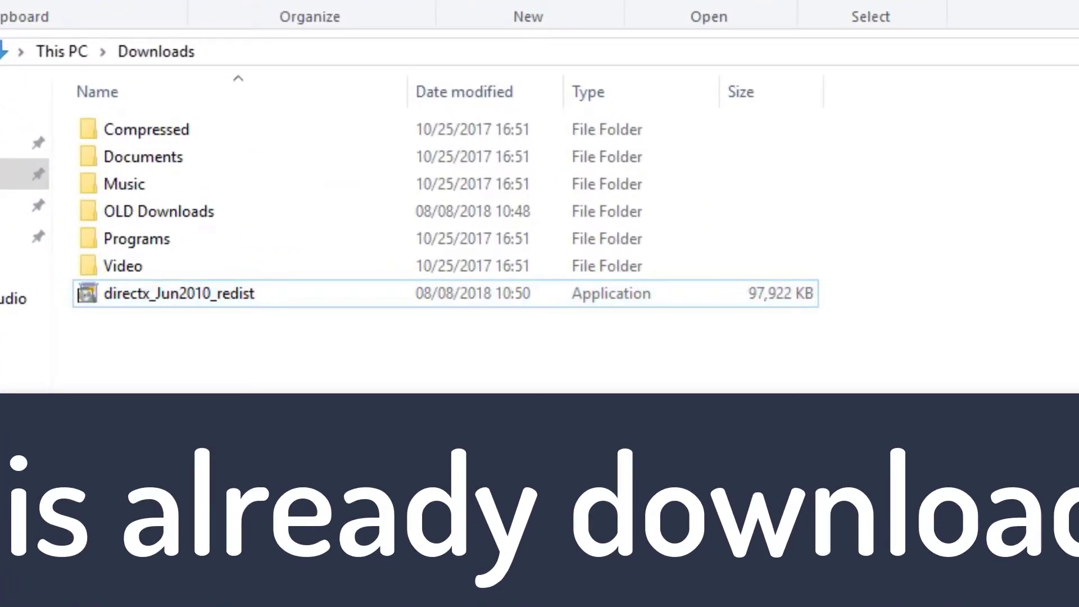
{"action": "key", "text": "ctrl+shift+n"}
{"action": "type", "text": "dire"}
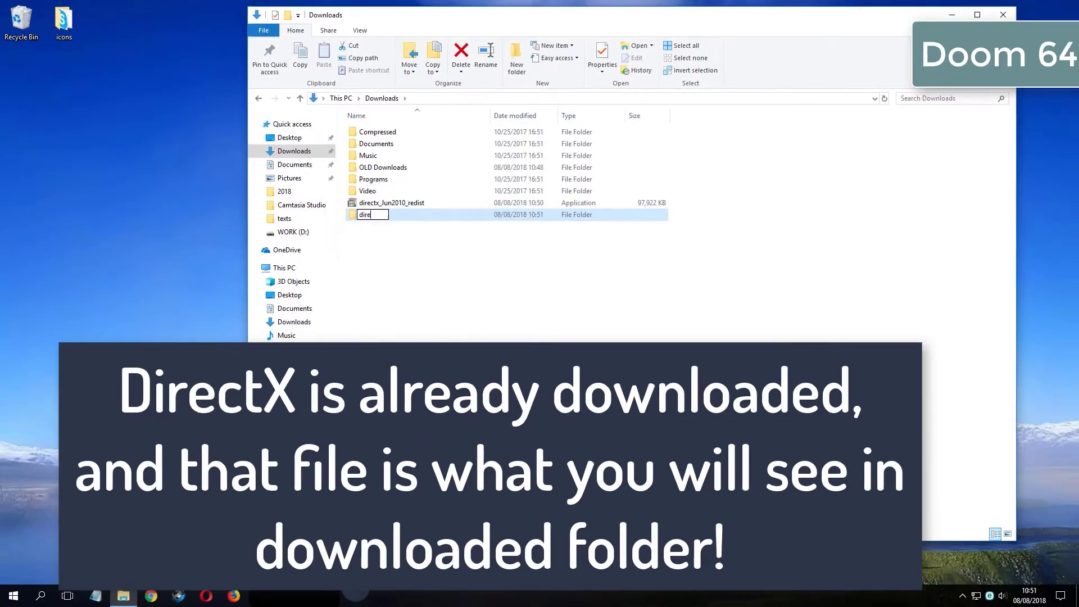
{"action": "type", "text": "c"}
{"action": "key", "text": "BackSpace"}
{"action": "type", "text": "ct"}
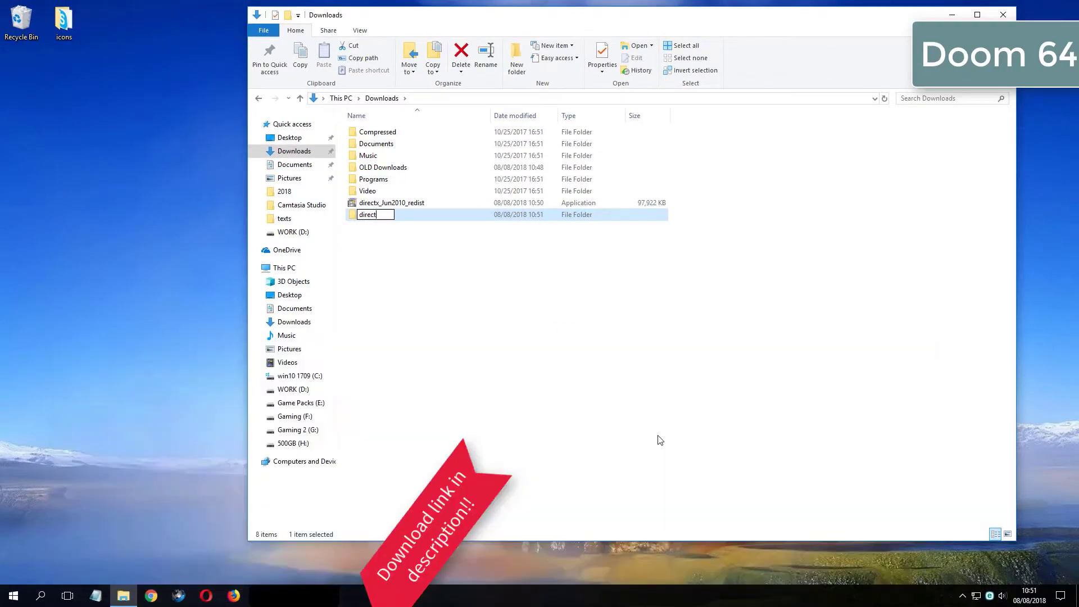
{"action": "type", "text": "x o"}
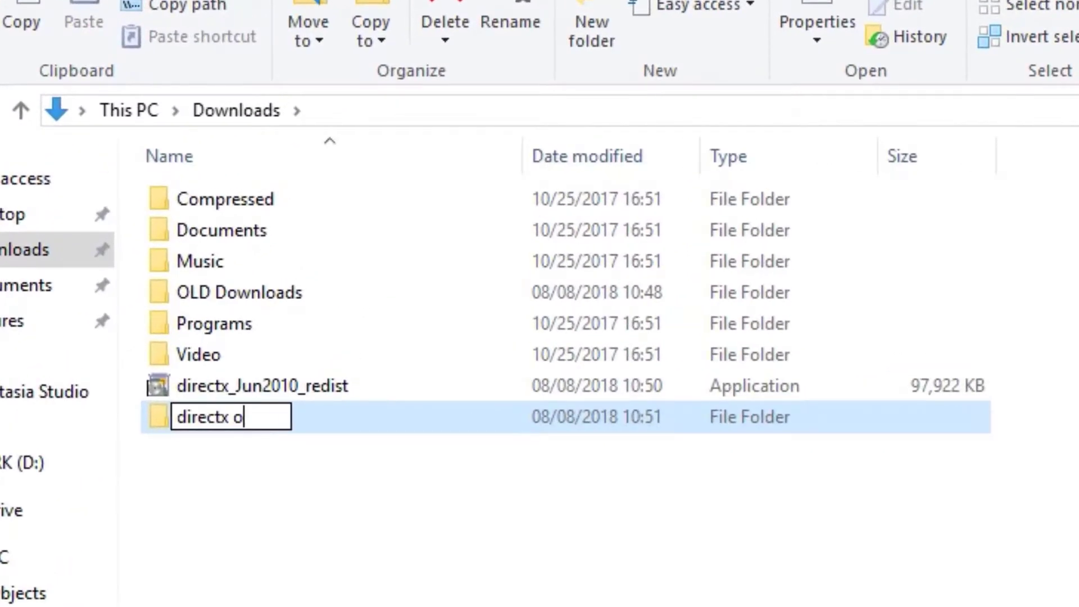
{"action": "type", "text": "ffline"}
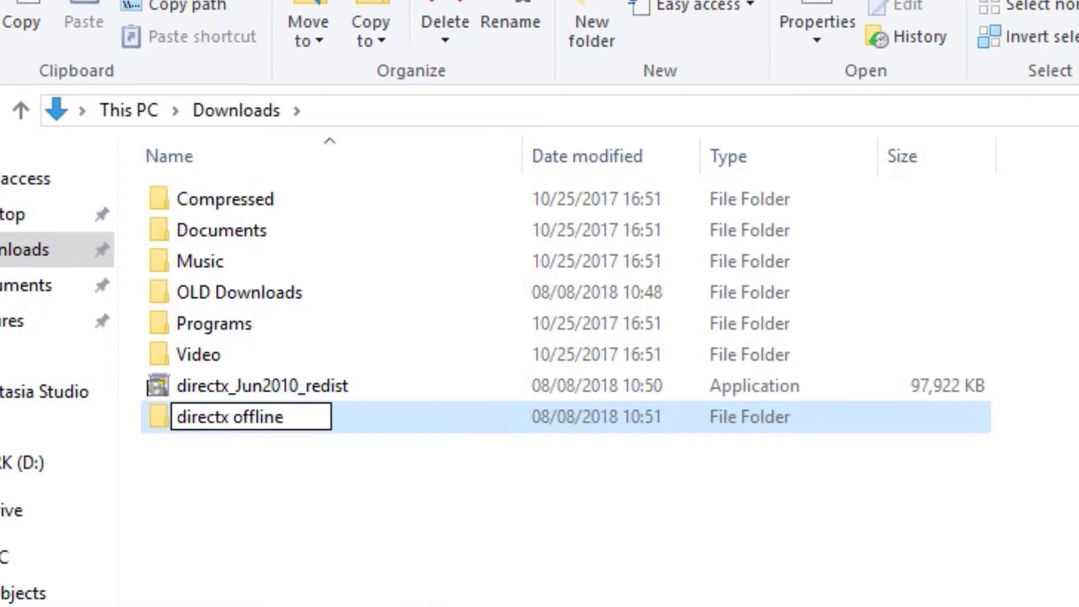
{"action": "key", "text": "Return"}
- Run the directx_Jun2010_redist application and accept its license agreement
{"action": "left_click", "coordinate": [292, 386]}
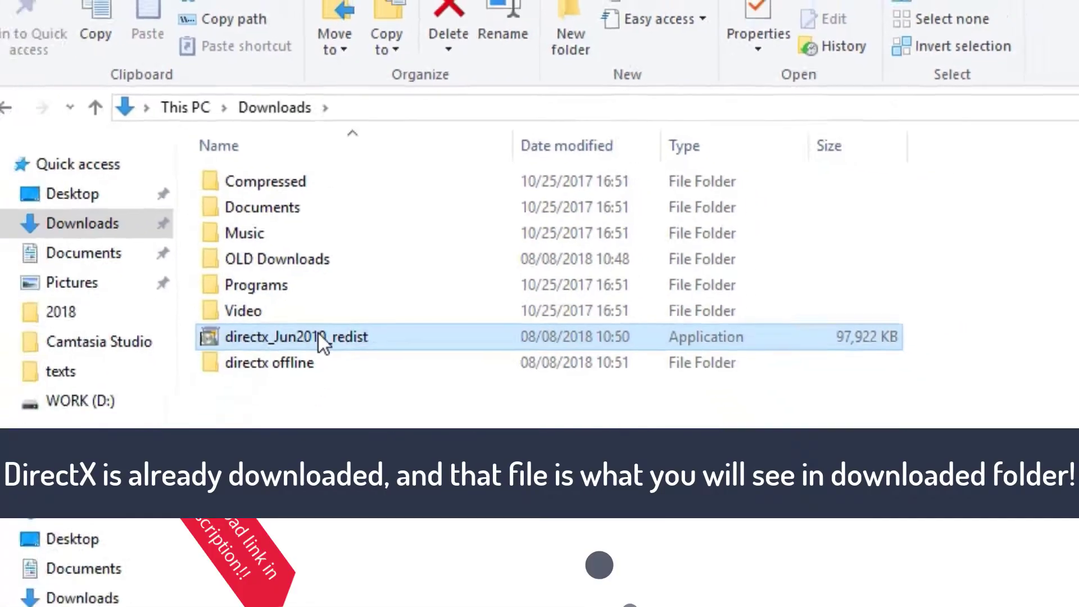
{"action": "double_click", "coordinate": [322, 338]}
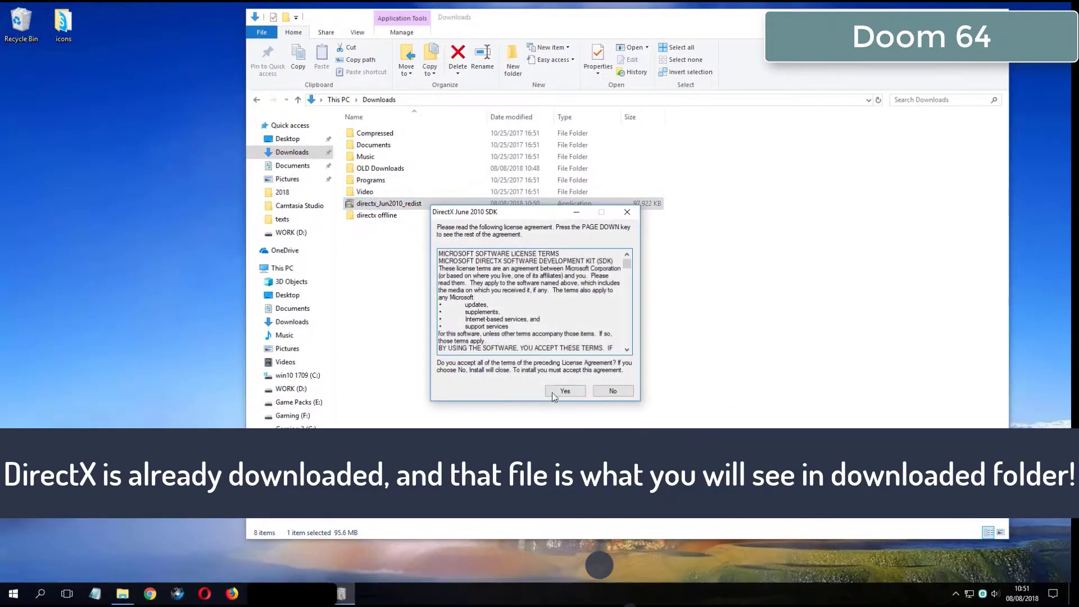
{"action": "left_click", "coordinate": [556, 392]}
- Choose the directx offline folder inside Downloads as the extraction location and extract the DirectX files there
{"action": "left_click", "coordinate": [601, 311]}
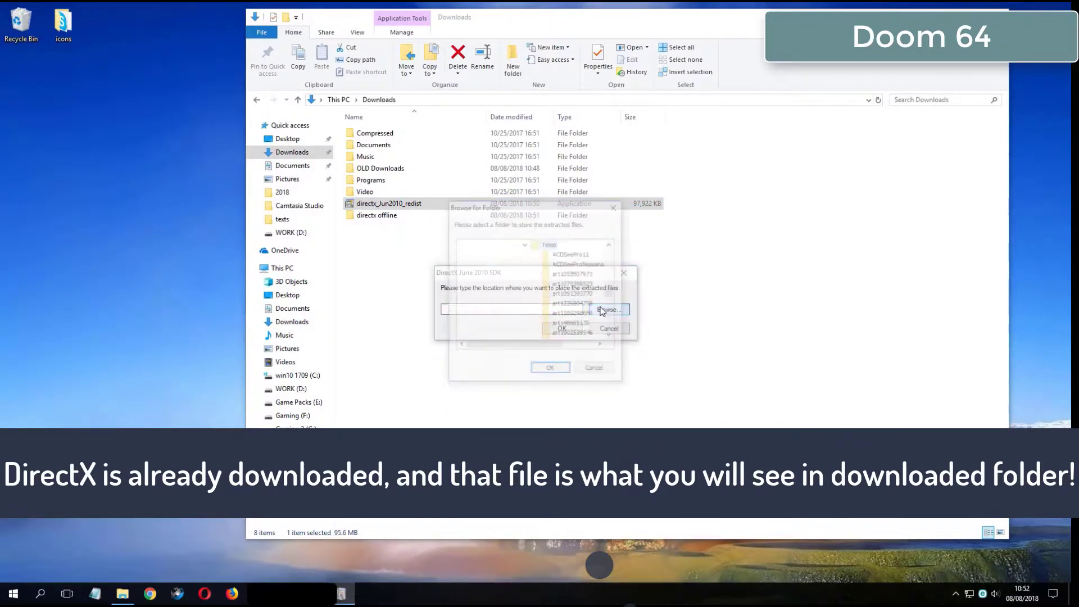
{"action": "left_click", "coordinate": [525, 245]}
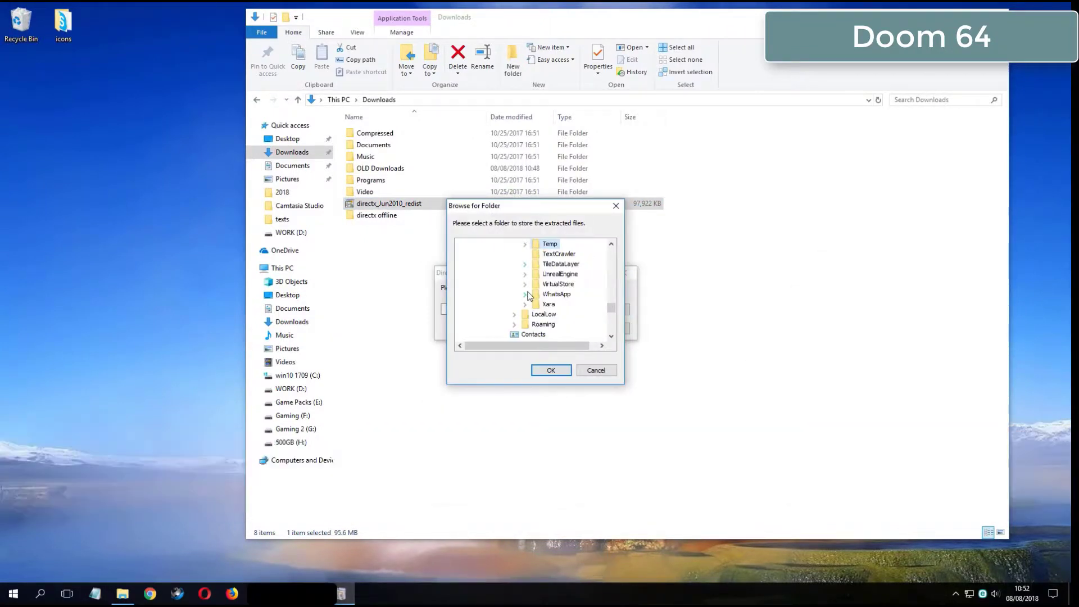
{"action": "scroll", "coordinate": [528, 295], "scroll_direction": "down", "scroll_amount": 4}
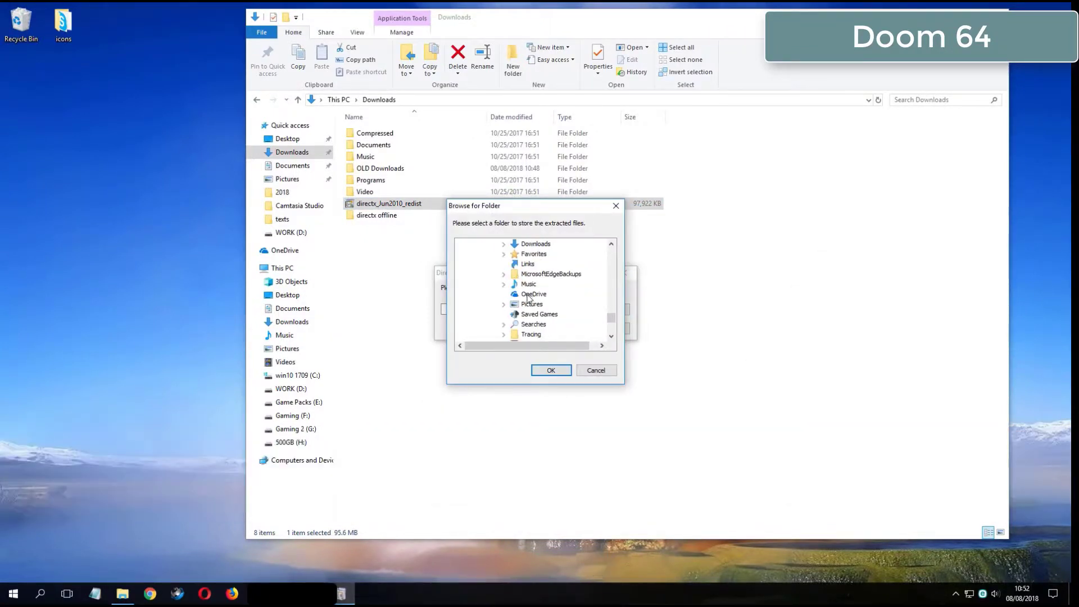
{"action": "double_click", "coordinate": [534, 245]}
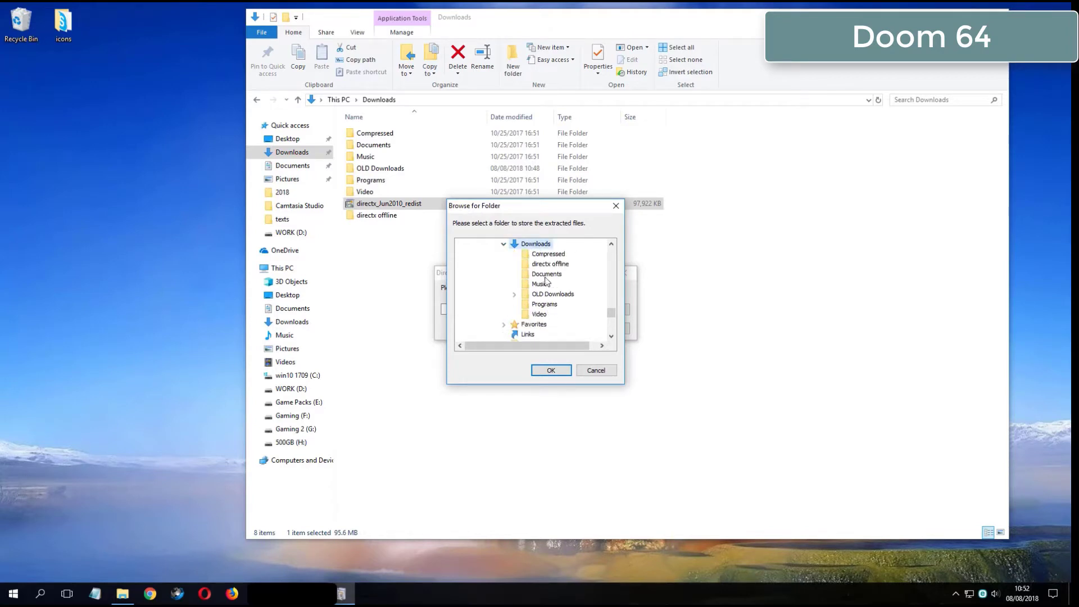
{"action": "left_click", "coordinate": [547, 264]}
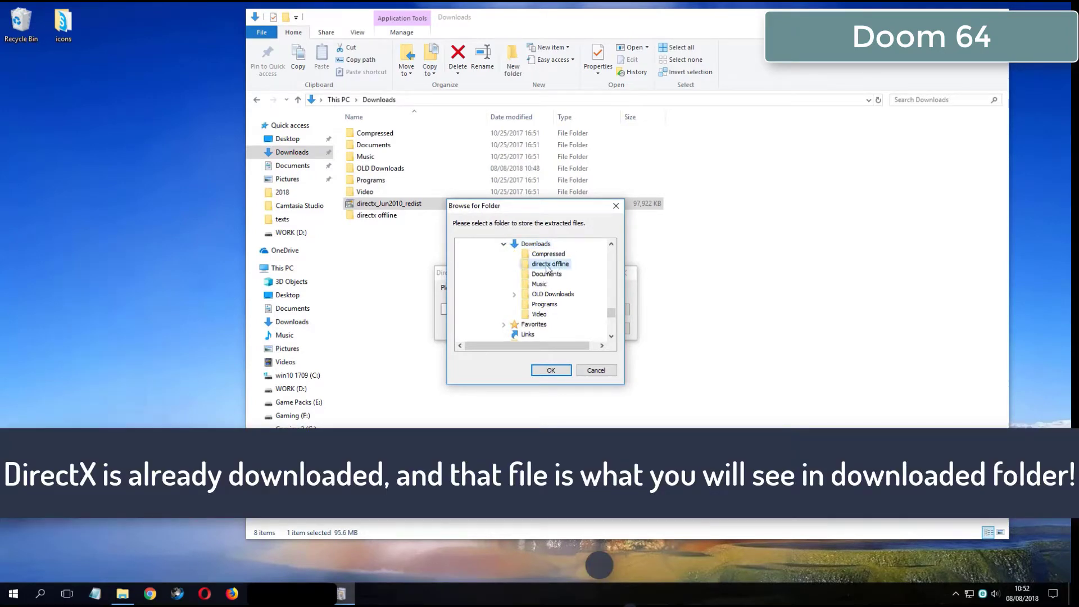
{"action": "left_click", "coordinate": [556, 371]}
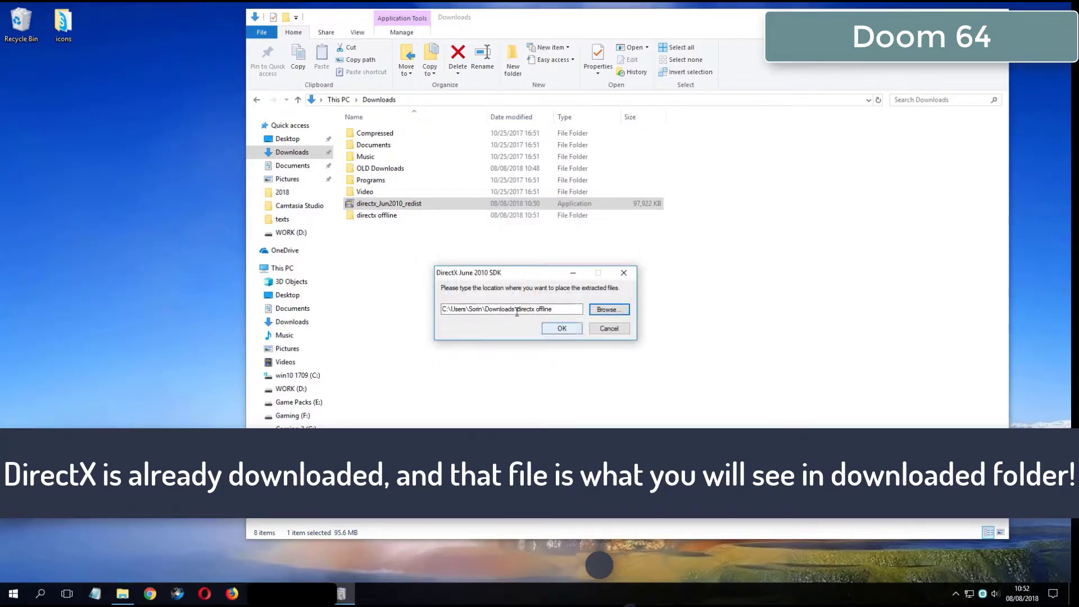
{"action": "left_click", "coordinate": [563, 329]}
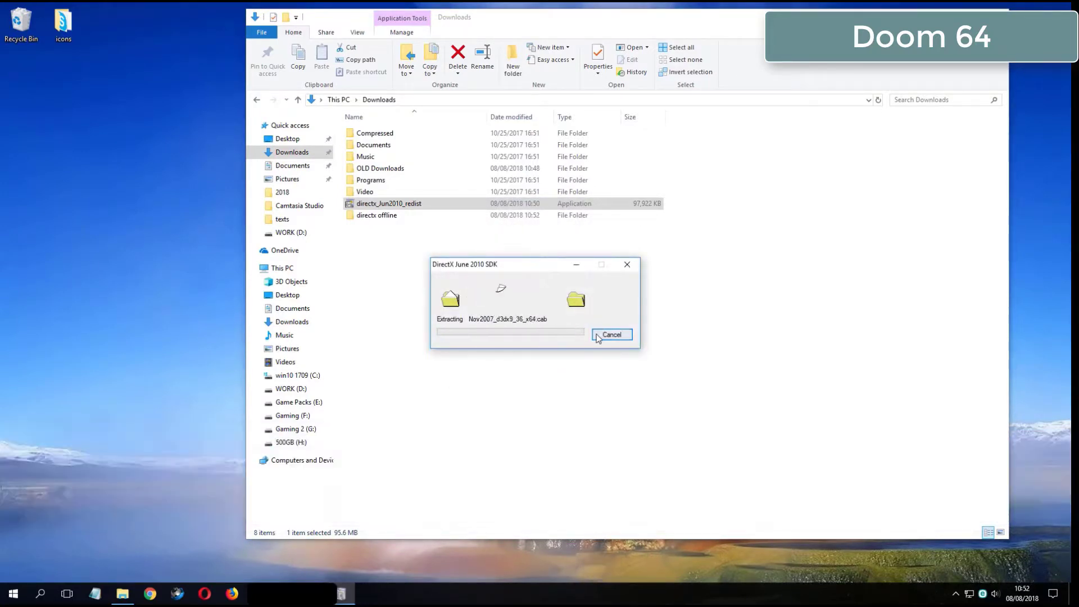
- Open the directx offline folder and launch DXSETUP from the extracted files
{"action": "left_click", "coordinate": [393, 218]}
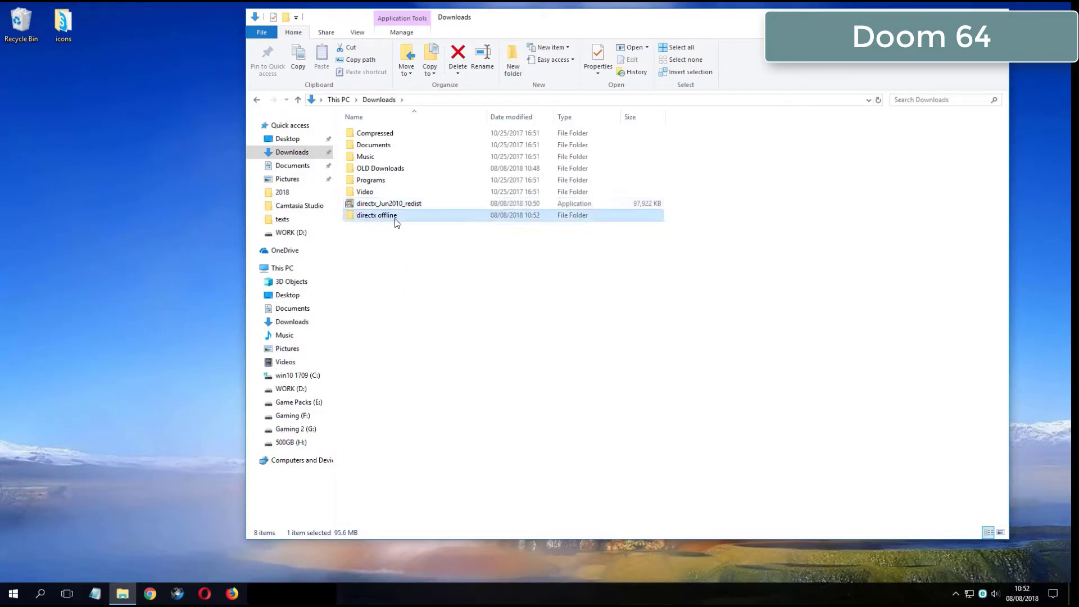
{"action": "double_click", "coordinate": [402, 219]}
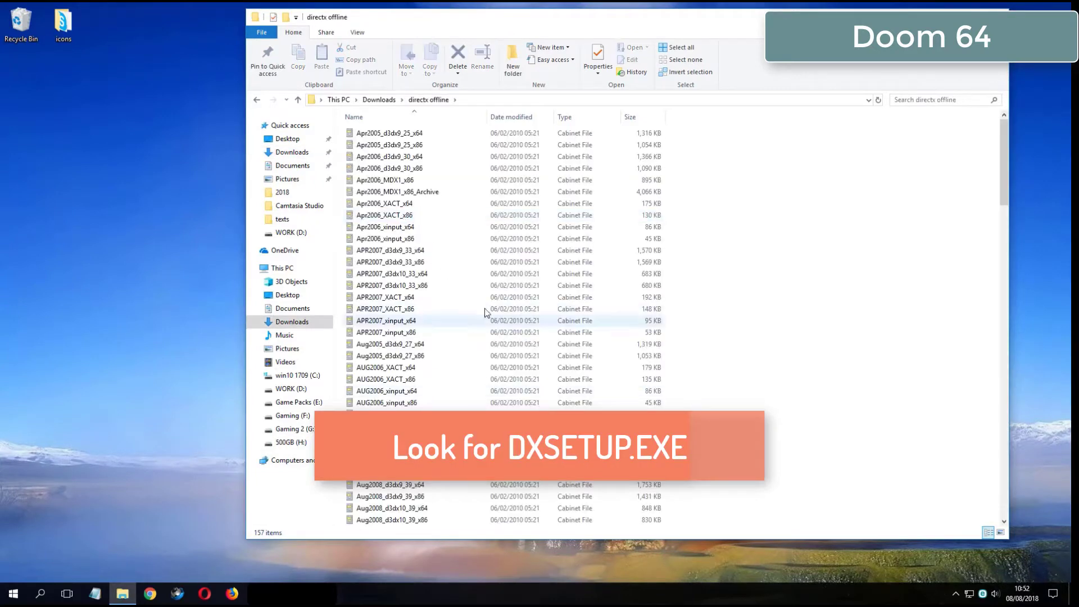
{"action": "left_click_drag", "start_coordinate": [1004, 169], "coordinate": [1000, 287]}
{"action": "double_click", "coordinate": [440, 309]}
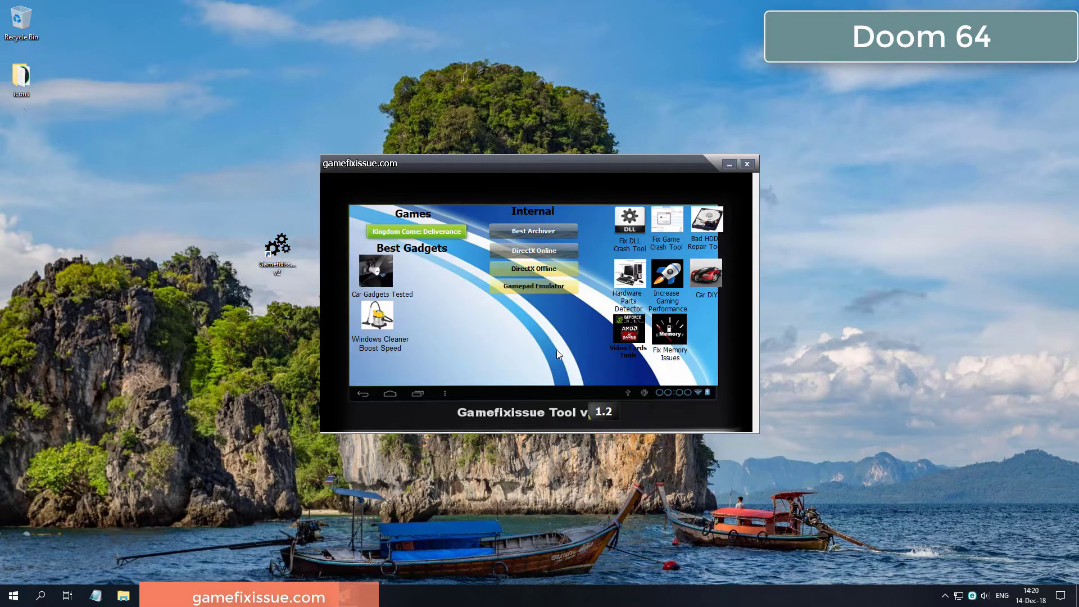
- Install DirectX through the DirectX Offline option of the Gamefixissue Tool, accepting the agreement, and close the tool
{"action": "left_click", "coordinate": [541, 272]}
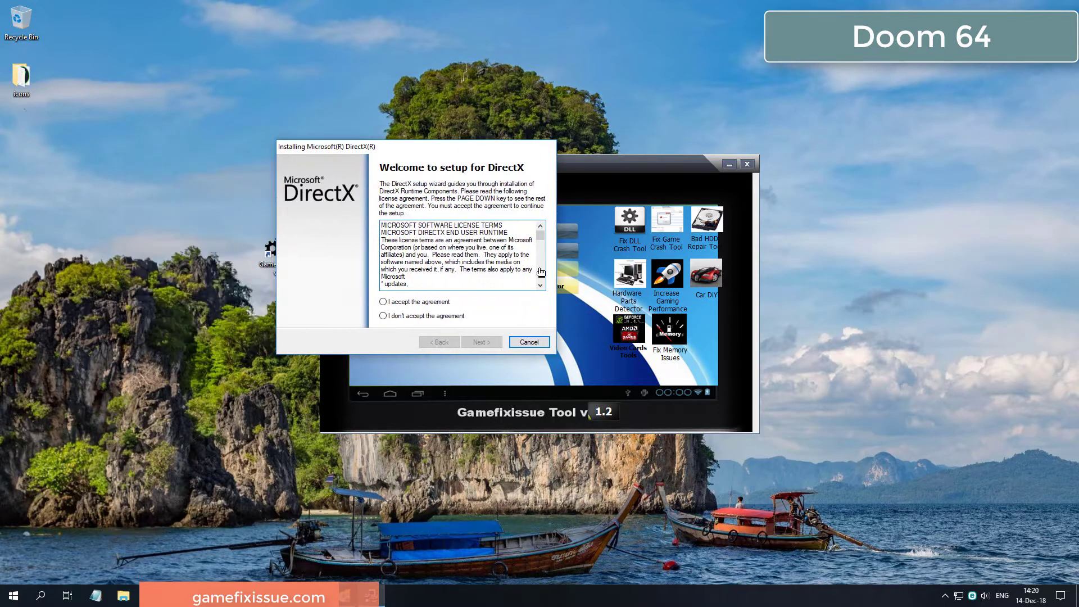
{"action": "key", "text": "alt+a"}
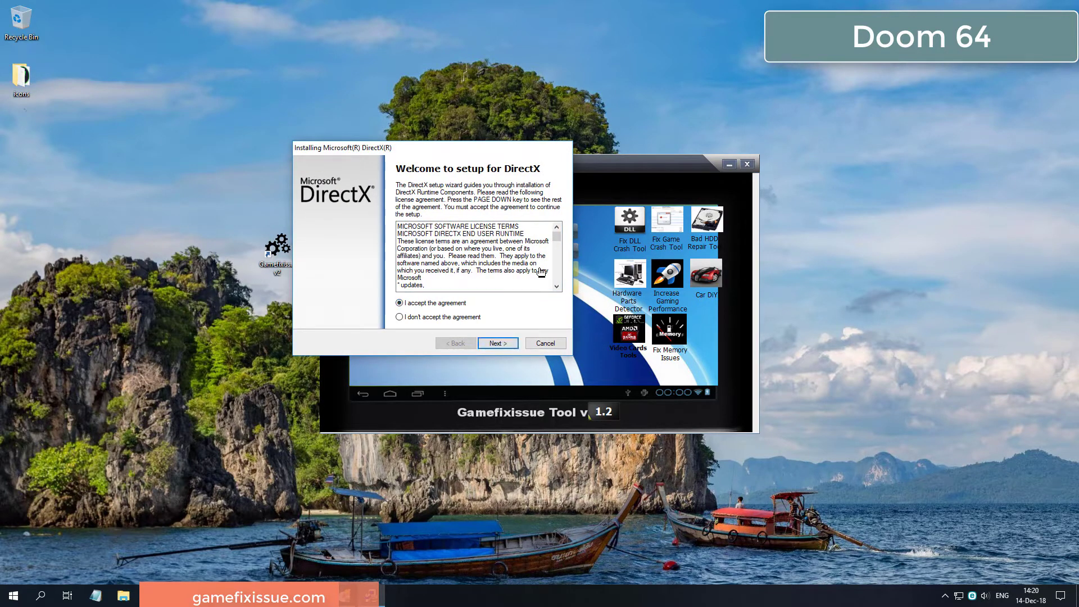
{"action": "key", "text": "Return"}
{"action": "key", "text": "Return"}
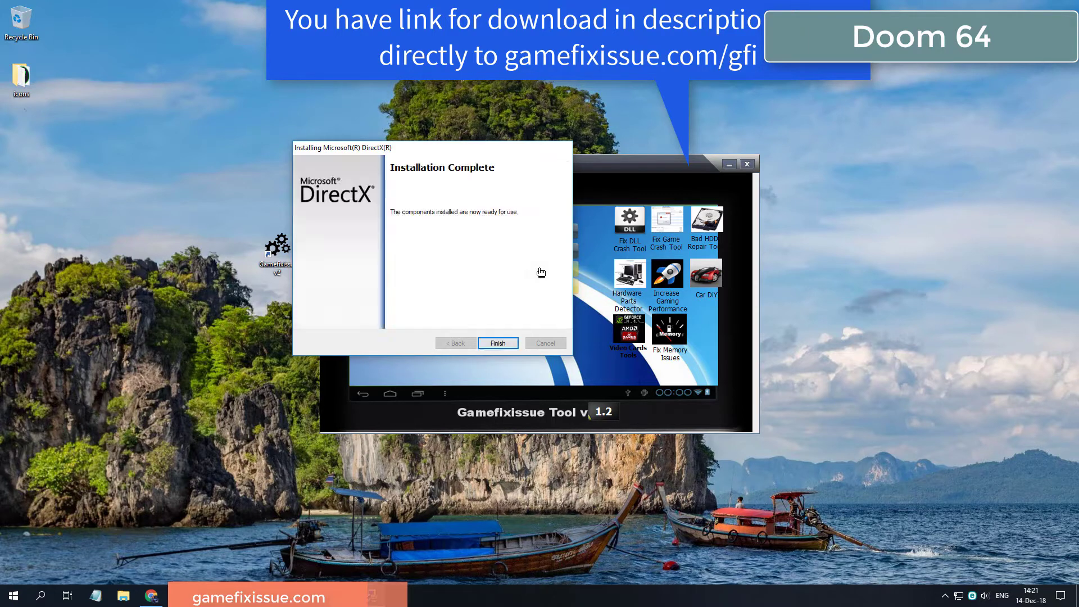
{"action": "left_click", "coordinate": [495, 342]}
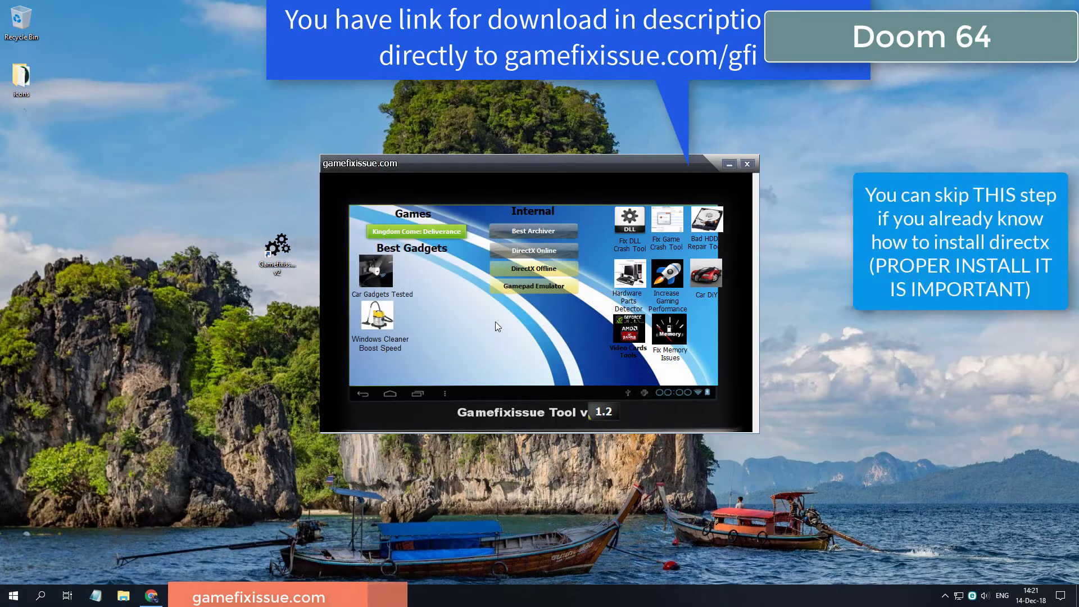
{"action": "left_click", "coordinate": [746, 164]}
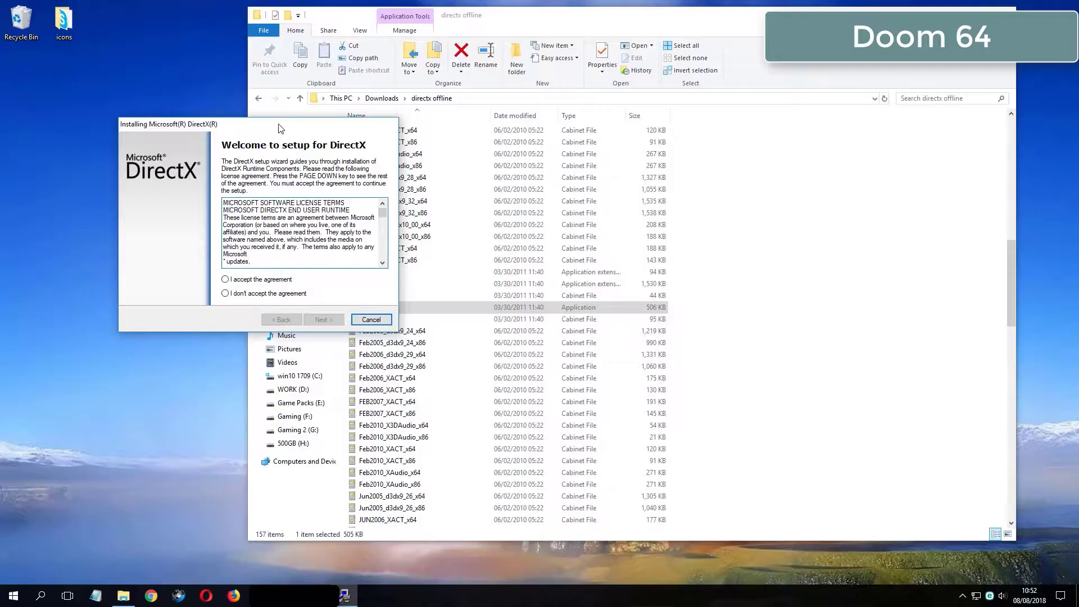
- Accept the agreement in the DirectX setup launched from the directx offline folder and complete the installation
{"action": "left_click", "coordinate": [501, 283]}
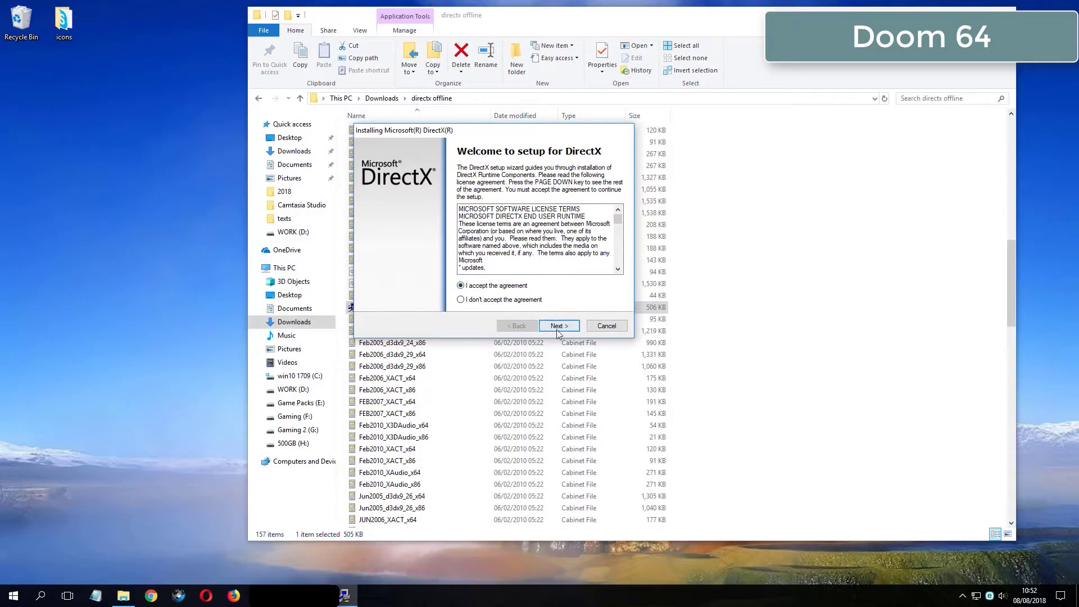
{"action": "left_click", "coordinate": [556, 325]}
{"action": "left_click", "coordinate": [559, 327]}
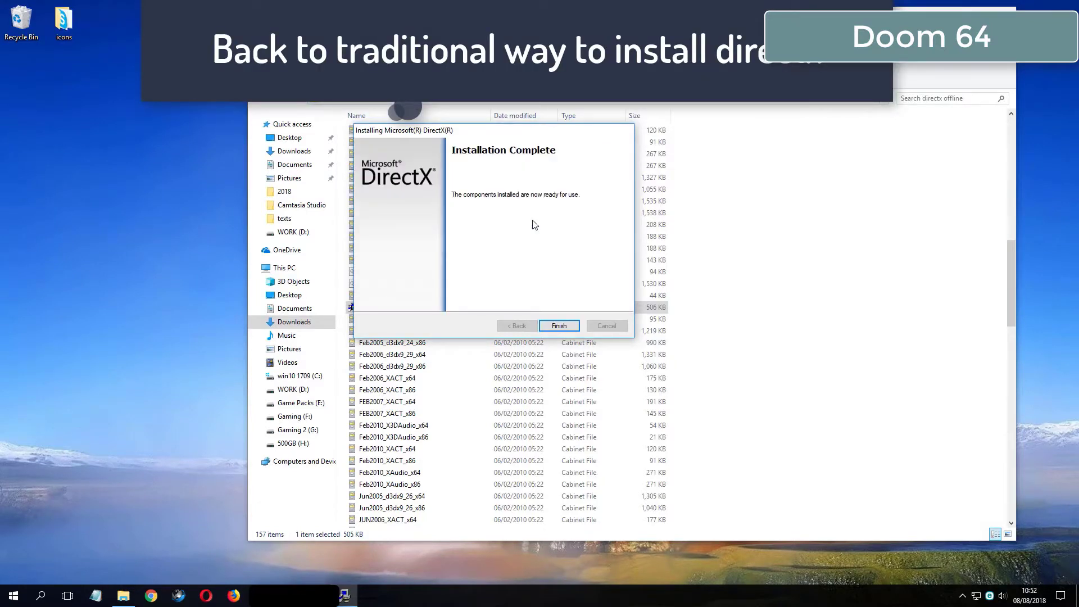
{"action": "left_click", "coordinate": [557, 326]}
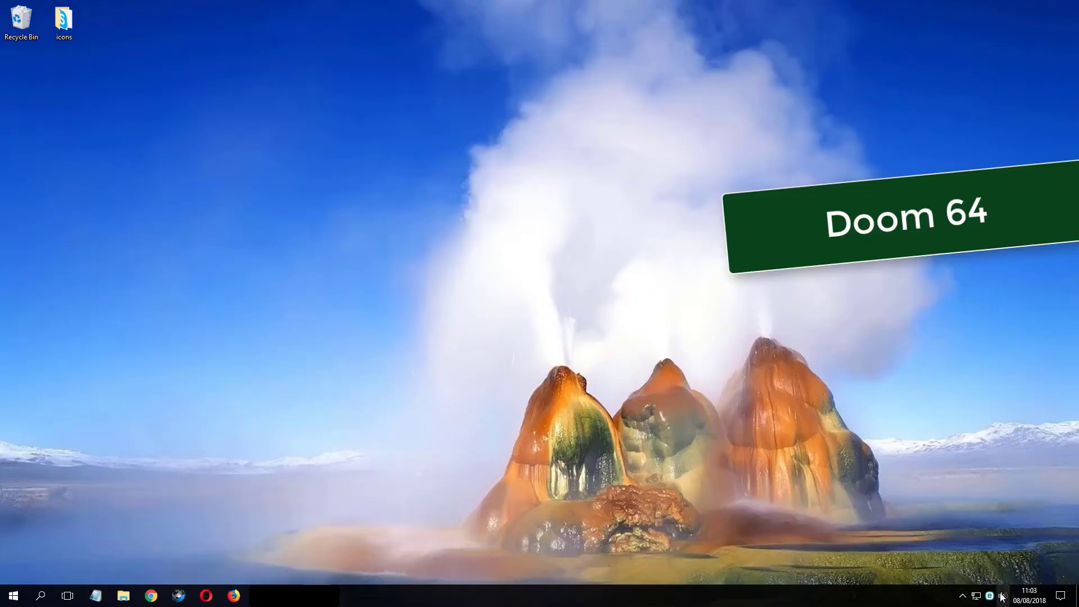
- Open the properties of the default Speakers device from the Windows playback devices
{"action": "right_click", "coordinate": [1002, 597]}
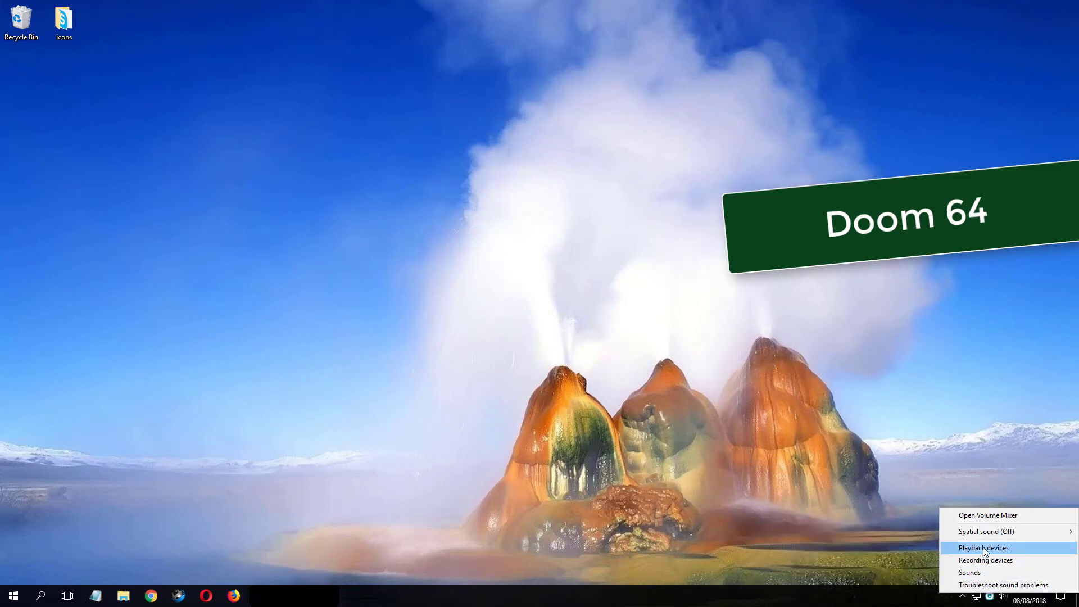
{"action": "left_click", "coordinate": [984, 549]}
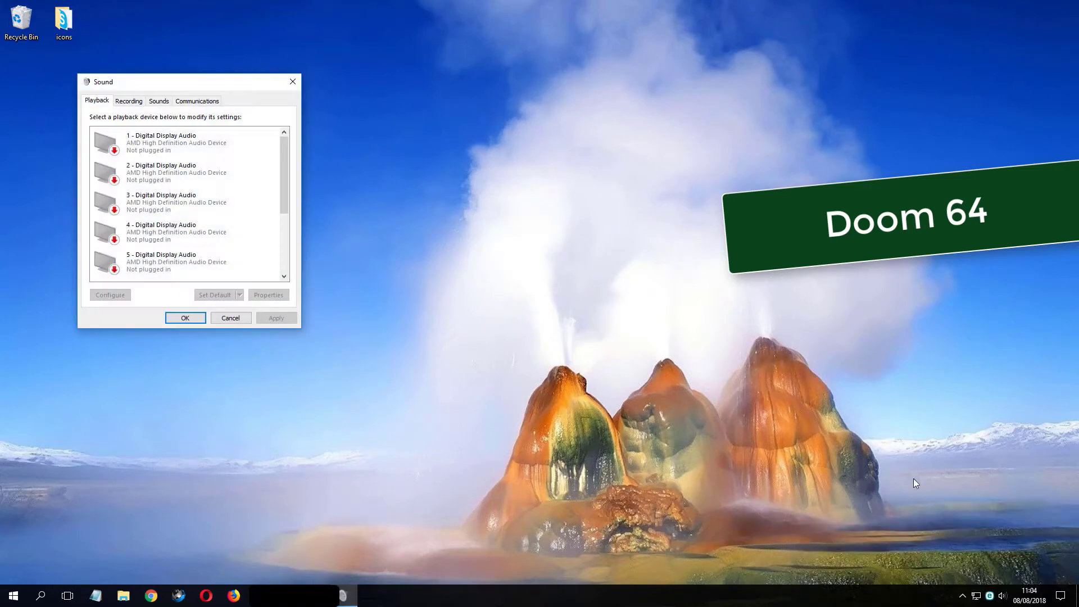
{"action": "left_click_drag", "start_coordinate": [242, 87], "coordinate": [432, 132]}
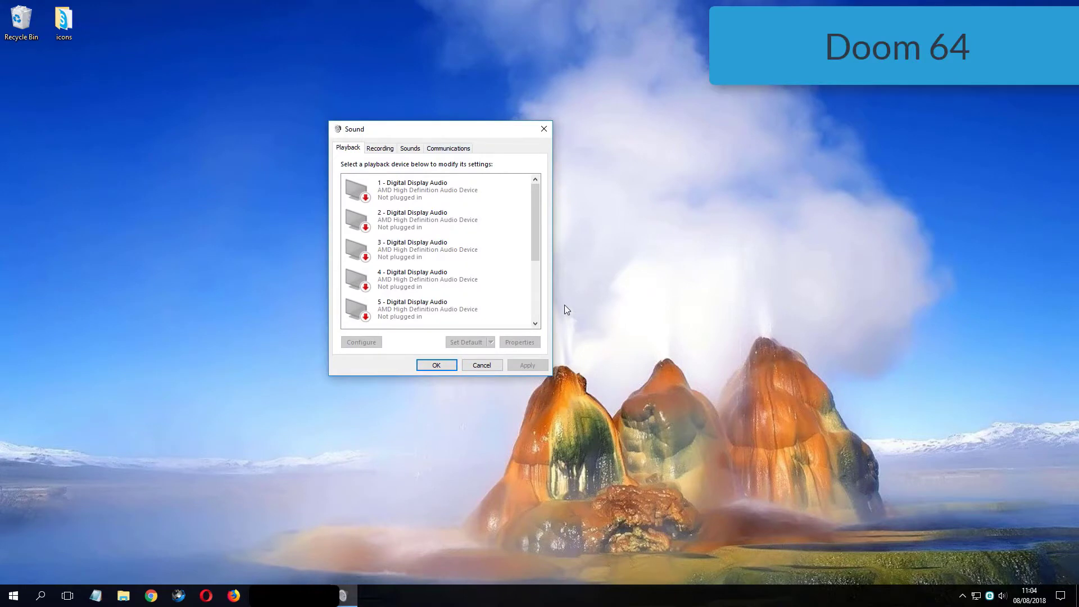
{"action": "left_click_drag", "start_coordinate": [537, 204], "coordinate": [537, 262]}
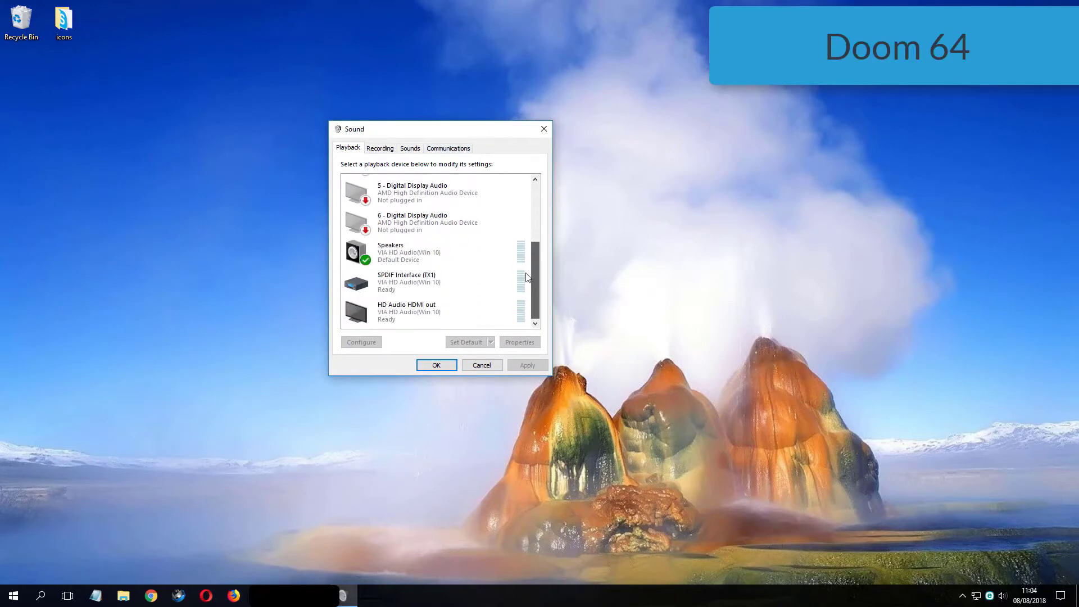
{"action": "left_click", "coordinate": [362, 262]}
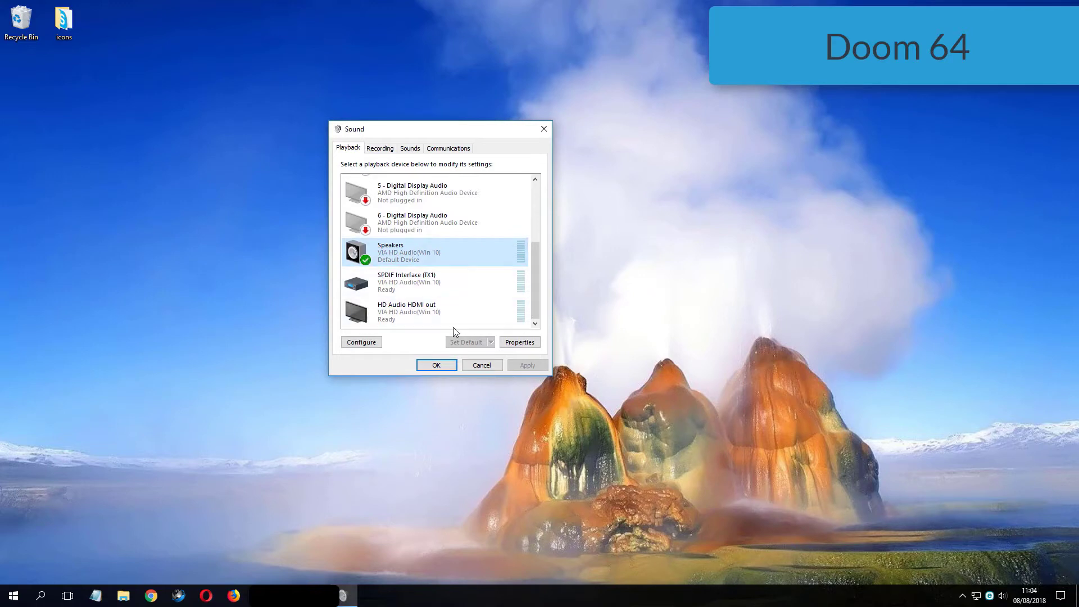
{"action": "key", "text": "Tab"}
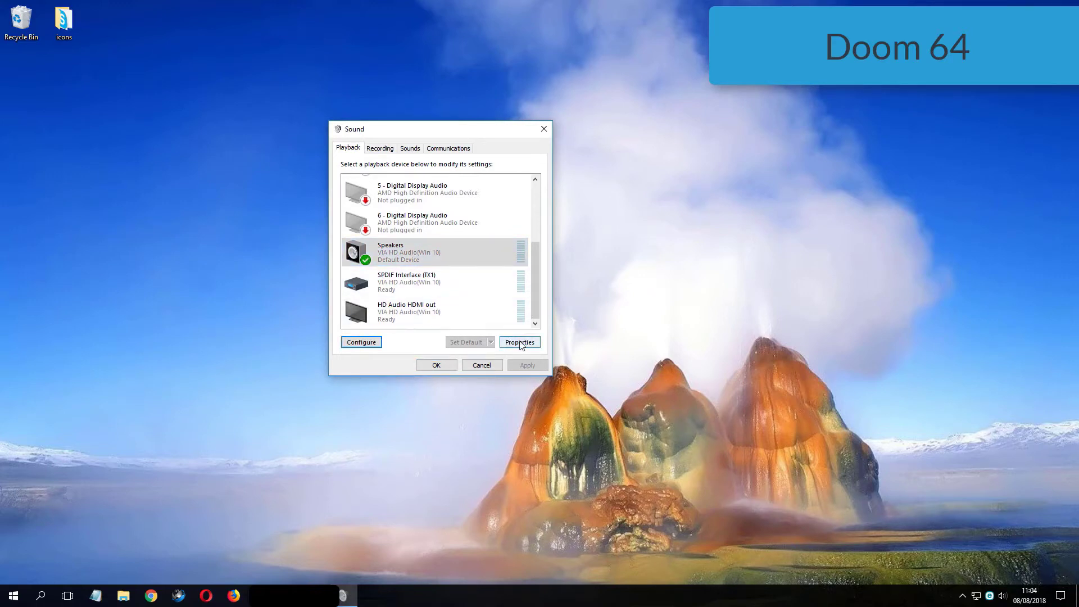
{"action": "left_click", "coordinate": [520, 342]}
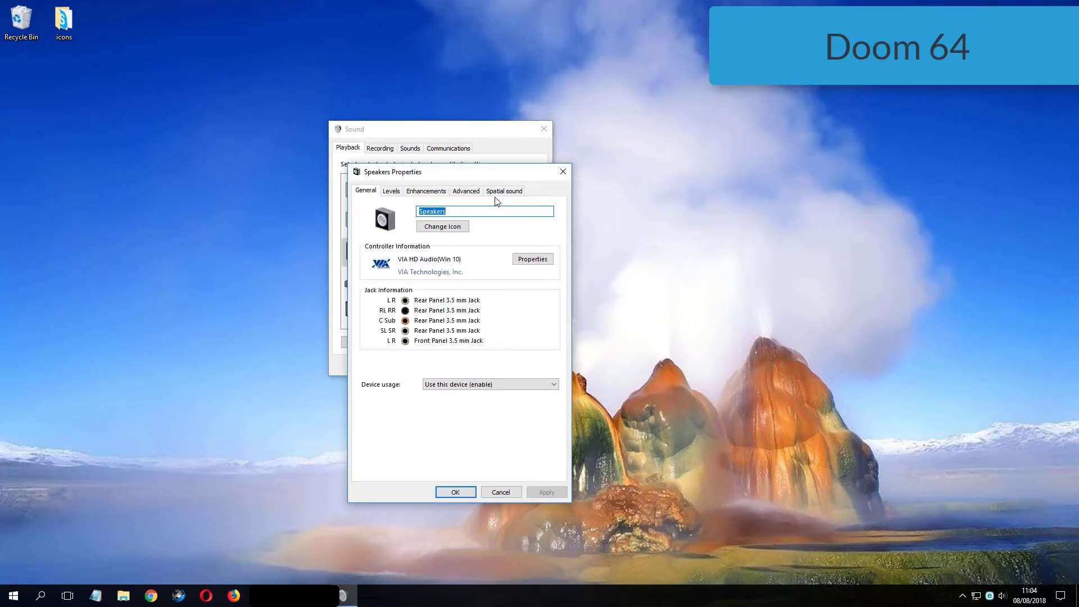
- Set the speakers' default format to 16 bit, 44100 Hz (CD Quality), apply it even though the device is in use, and close the sound settings
{"action": "left_click", "coordinate": [462, 193]}
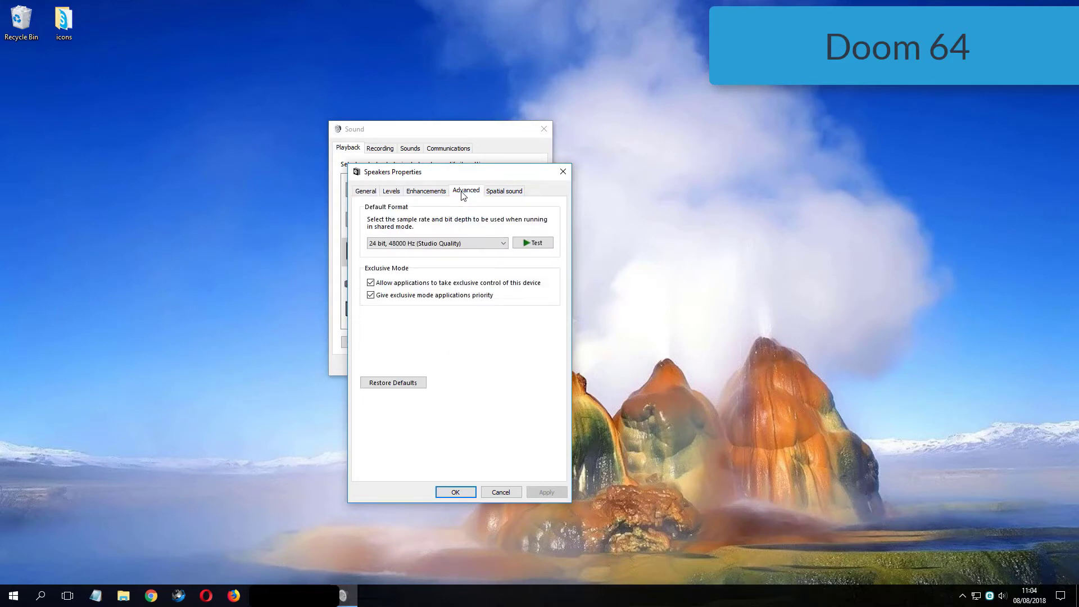
{"action": "left_click", "coordinate": [440, 245]}
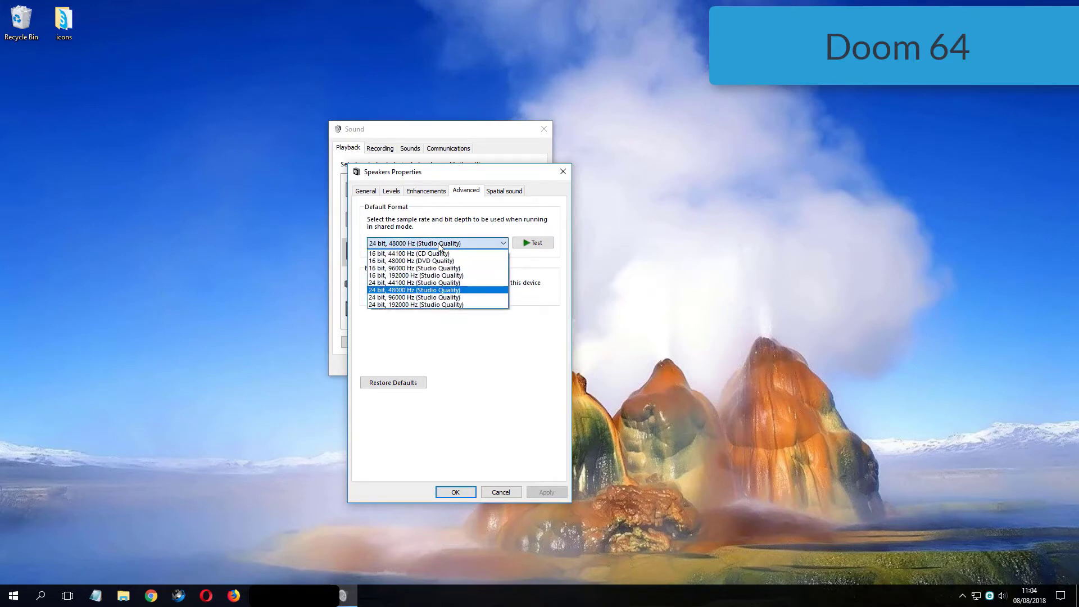
{"action": "left_click", "coordinate": [408, 304]}
{"action": "left_click", "coordinate": [488, 244]}
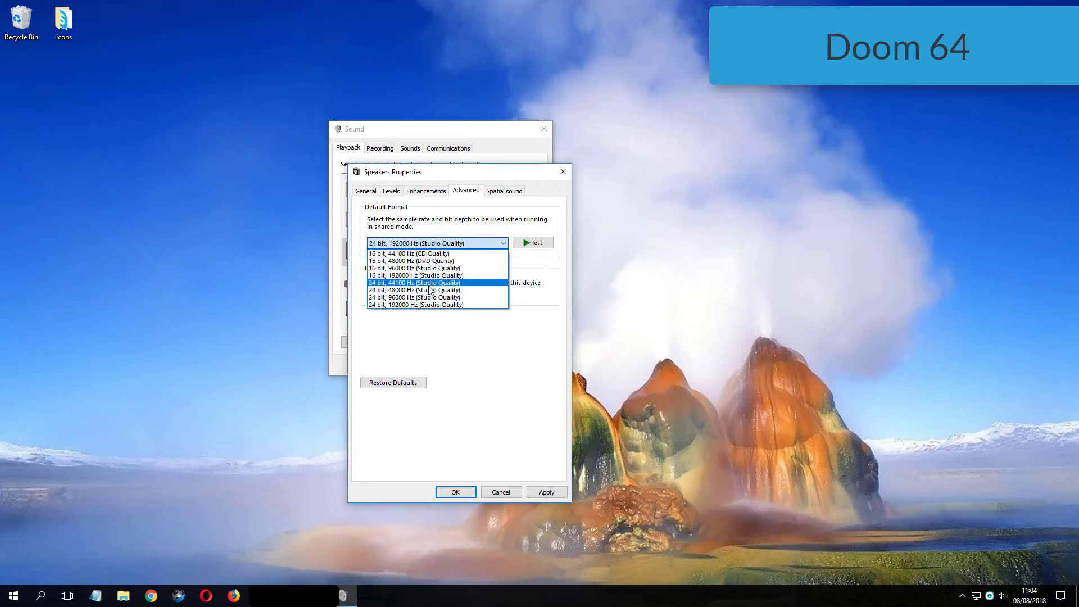
{"action": "left_click", "coordinate": [429, 254]}
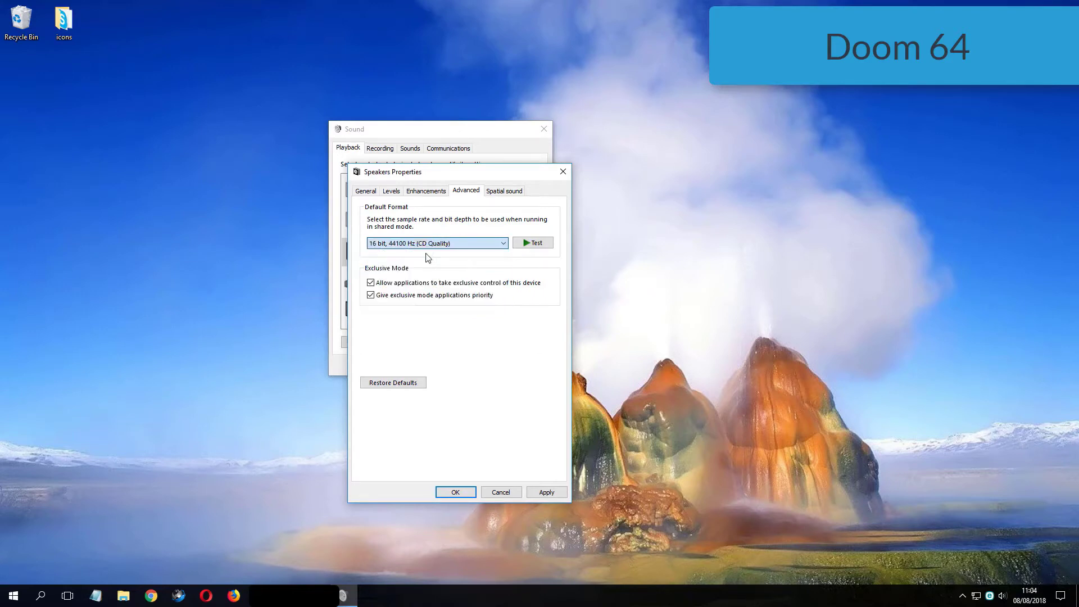
{"action": "left_click", "coordinate": [546, 492]}
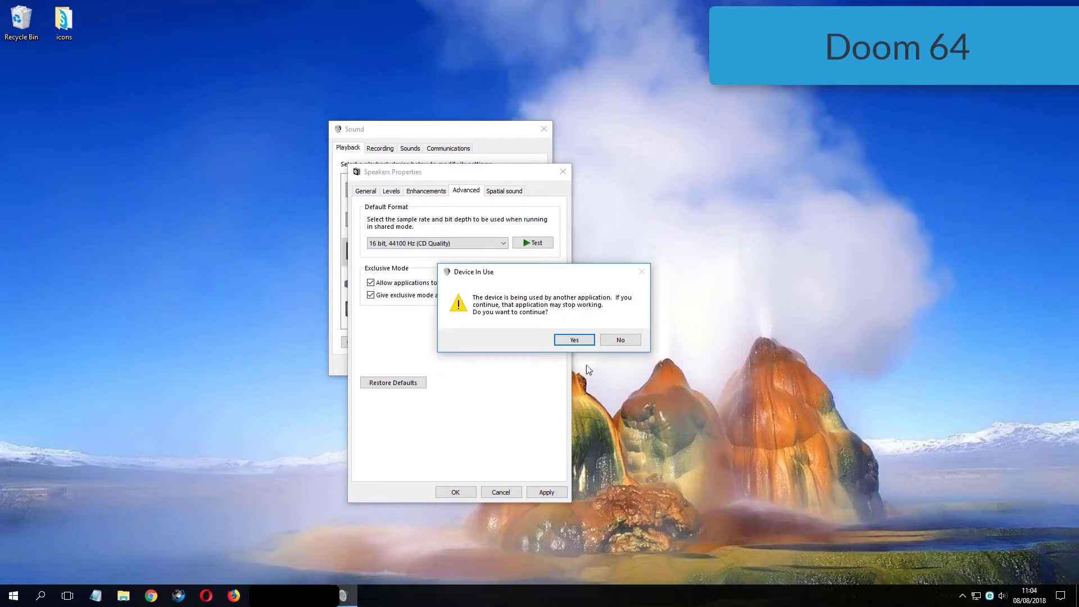
{"action": "left_click", "coordinate": [562, 340]}
{"action": "left_click", "coordinate": [452, 492]}
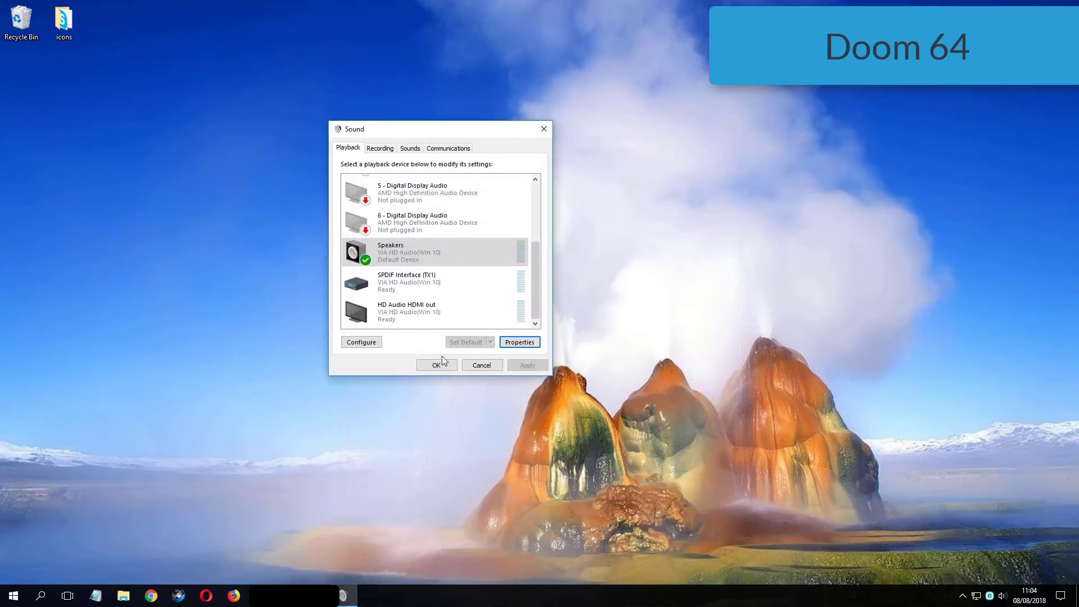
{"action": "left_click", "coordinate": [440, 364]}
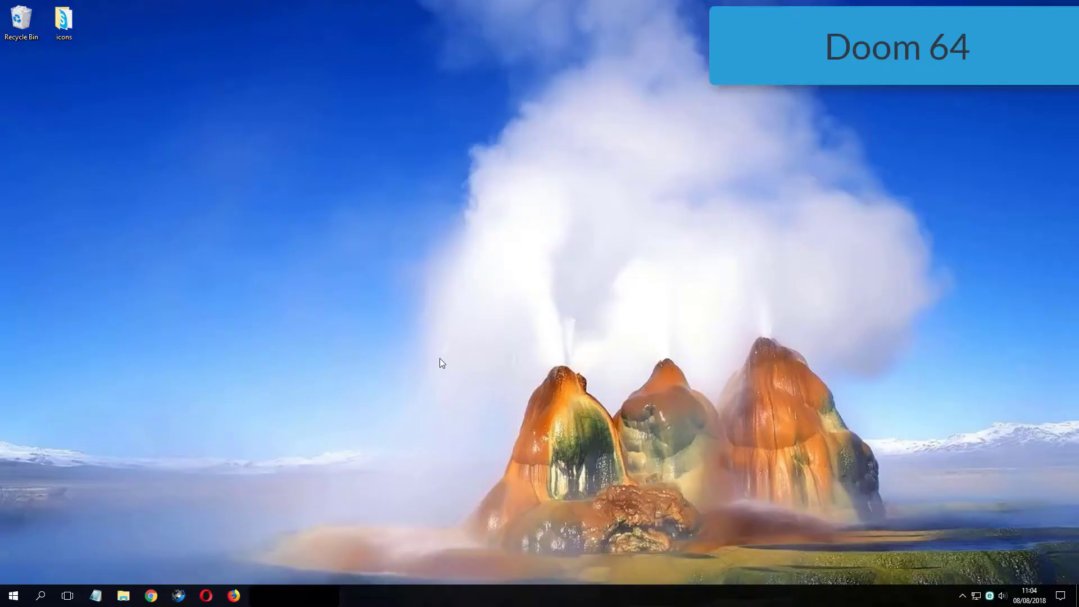
{"action": "right_click", "coordinate": [439, 358]}
{"action": "left_click", "coordinate": [459, 390]}
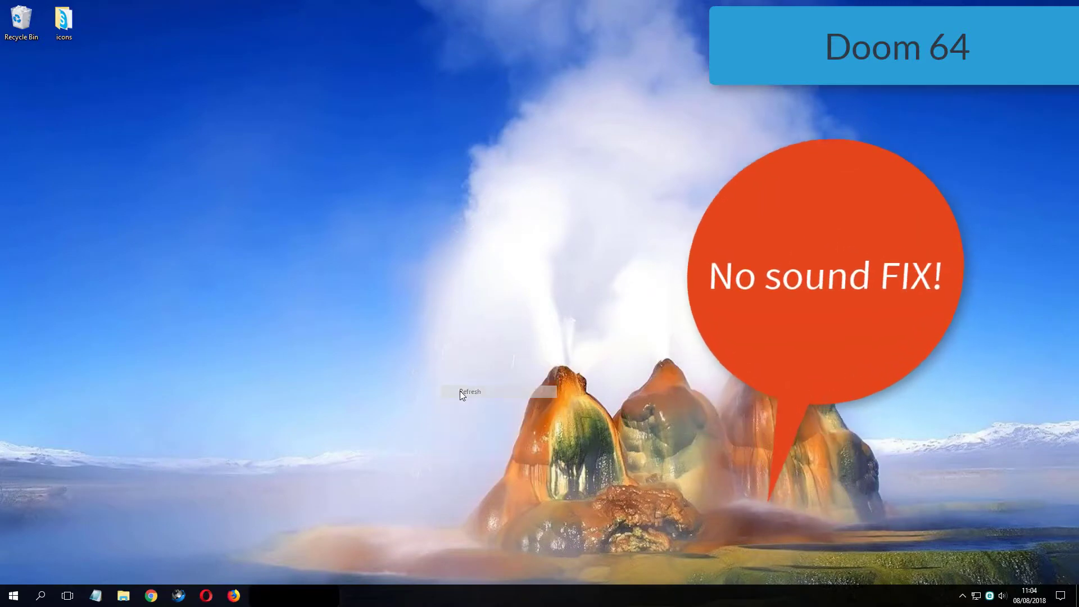
- Reopen the Windows playback devices and bring up the properties of the default Speakers device
{"action": "right_click", "coordinate": [1002, 596]}
{"action": "left_click", "coordinate": [983, 548]}
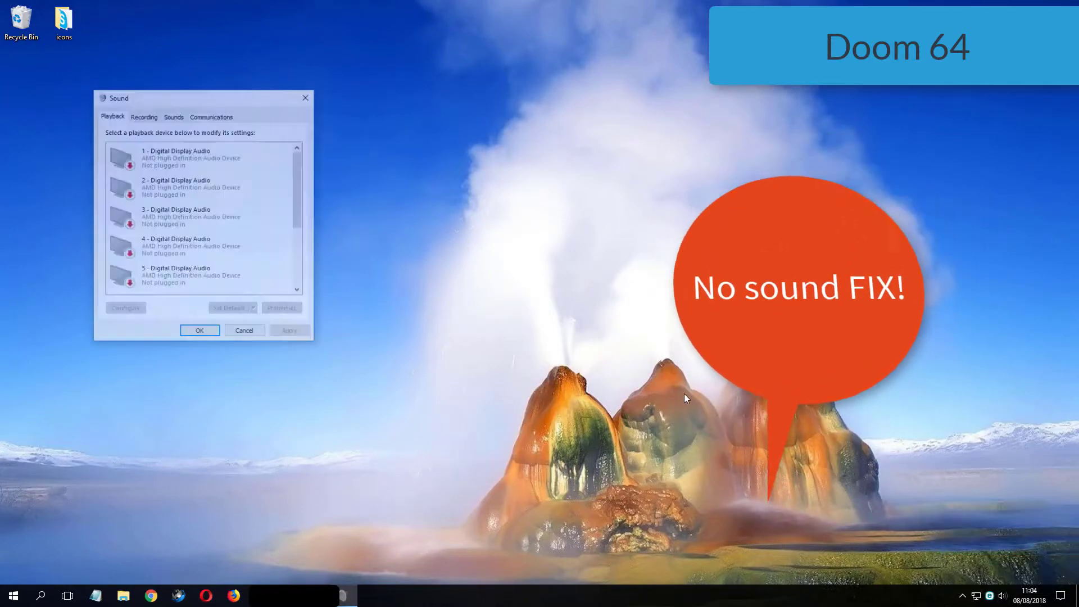
{"action": "left_click_drag", "start_coordinate": [208, 95], "coordinate": [299, 121]}
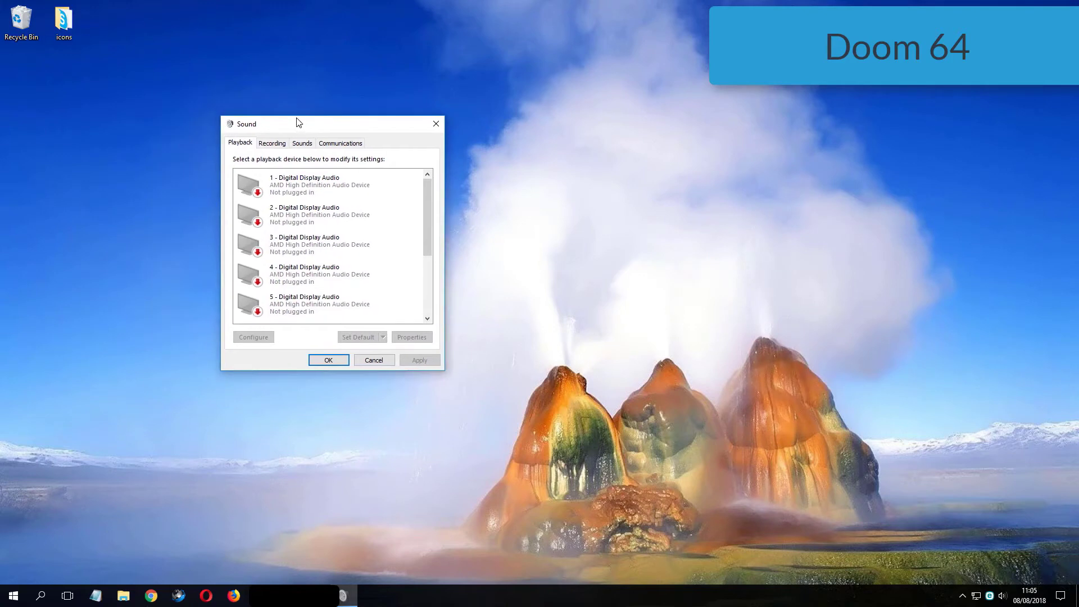
{"action": "scroll", "coordinate": [396, 241], "scroll_direction": "down", "scroll_amount": 3}
{"action": "scroll", "coordinate": [391, 244], "scroll_direction": "down", "scroll_amount": 2}
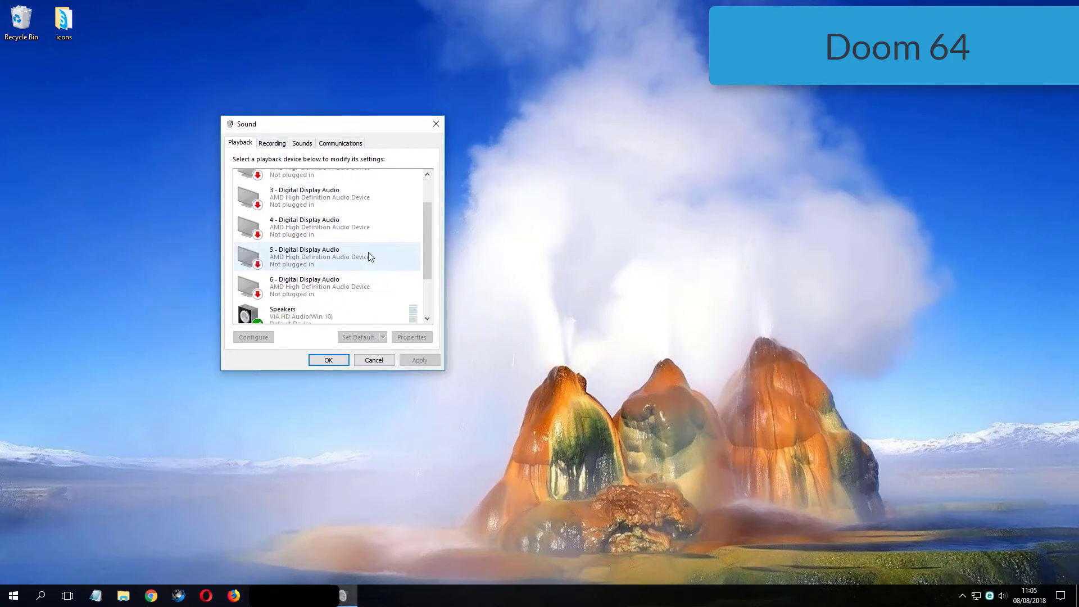
{"action": "left_click", "coordinate": [307, 280]}
{"action": "double_click", "coordinate": [295, 284]}
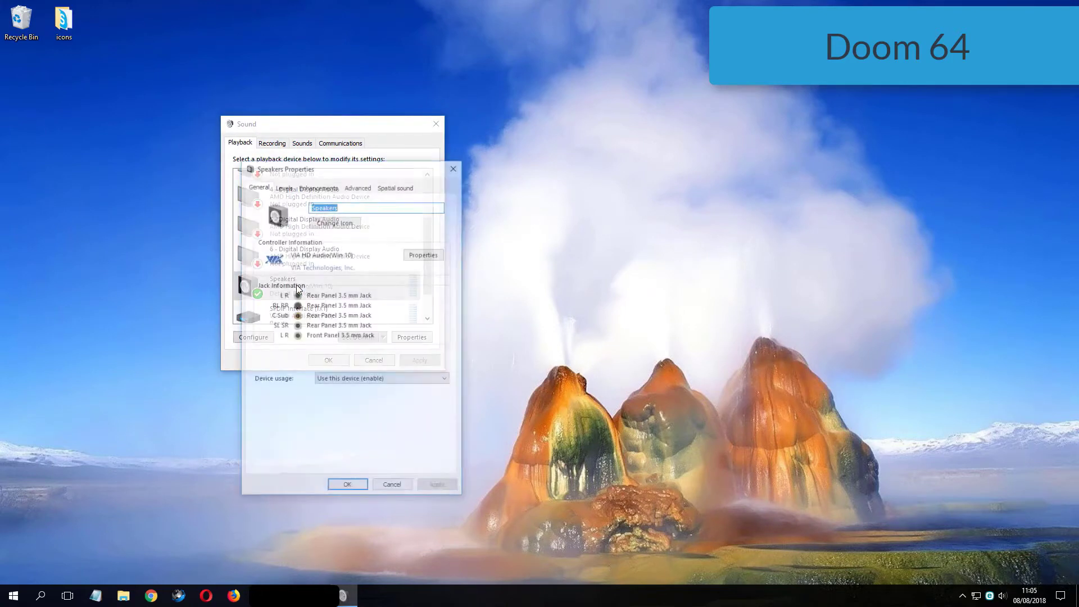
- Set the speakers' default format to 24 bit, 192000 Hz (Studio Quality) and confirm the device properties
{"action": "left_click", "coordinate": [360, 188]}
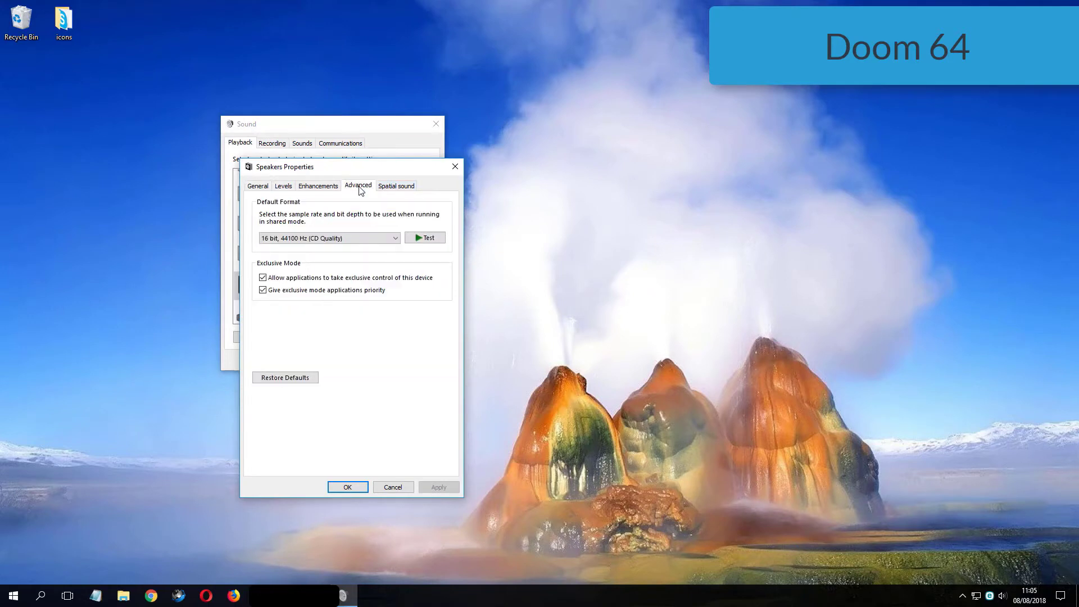
{"action": "left_click", "coordinate": [338, 239]}
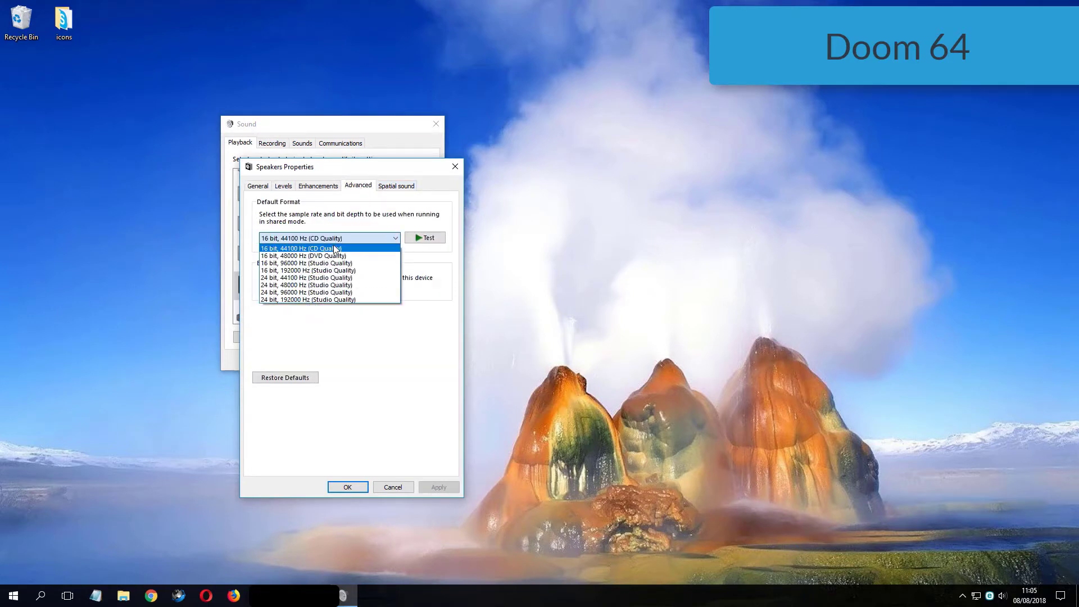
{"action": "left_click", "coordinate": [355, 299]}
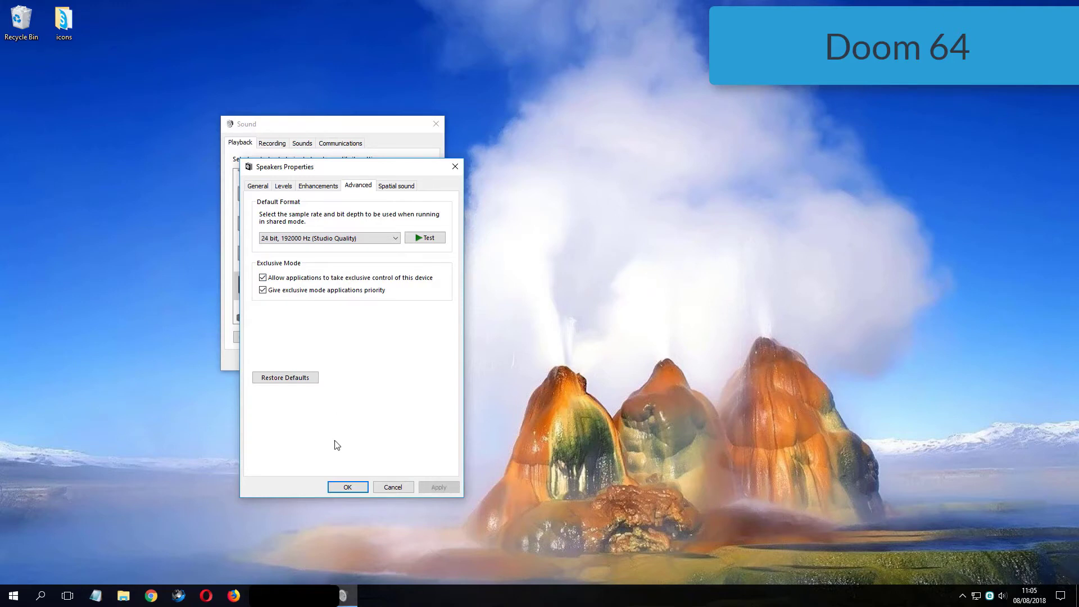
{"action": "left_click", "coordinate": [348, 487]}
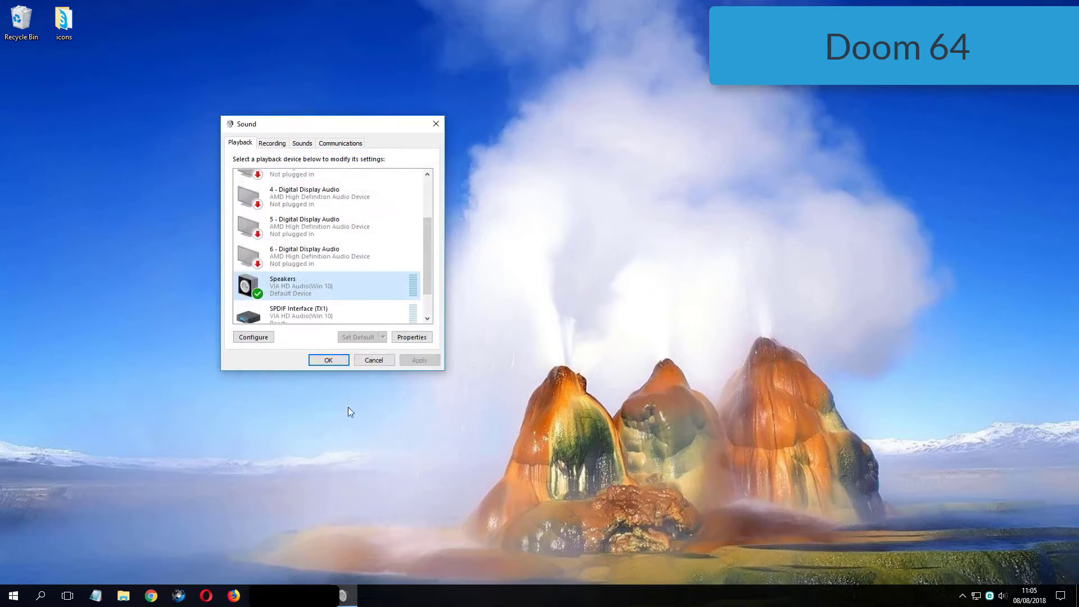